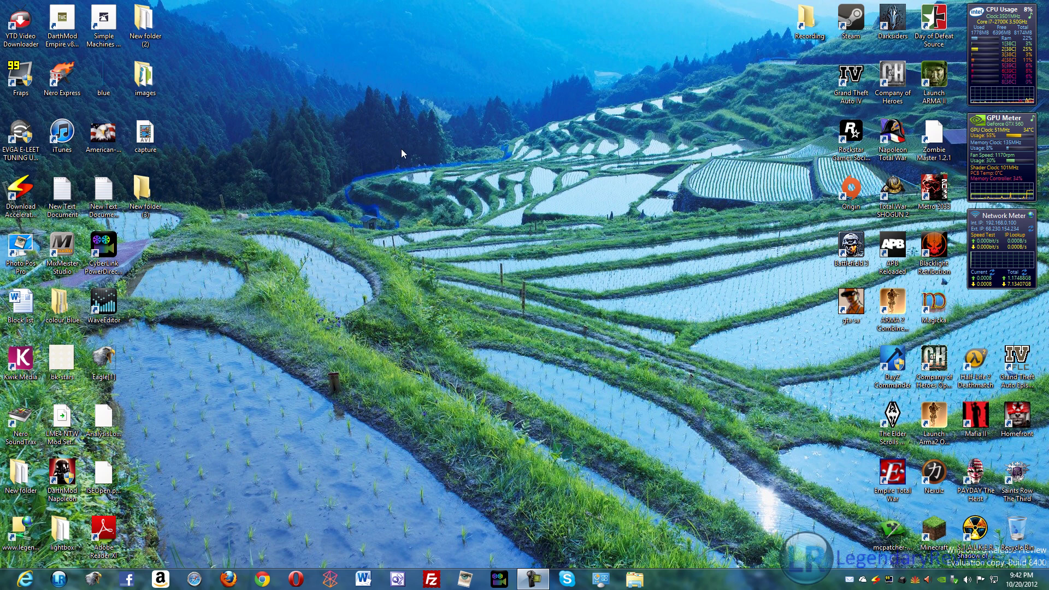
Bring up the power-user quick menu, then dismiss it.
mouse_move(1, 589)
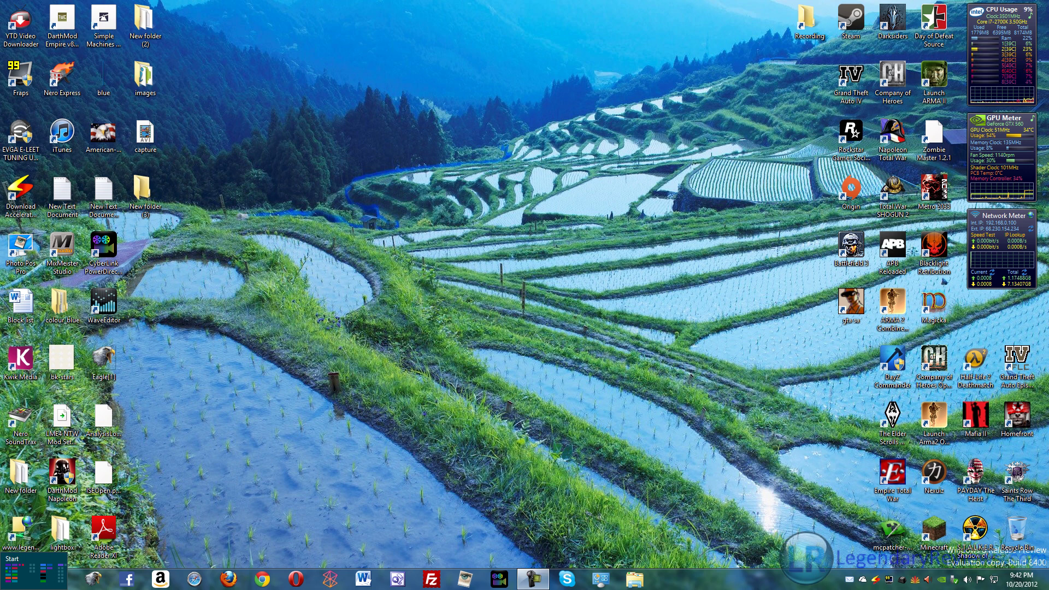
key(super+x)
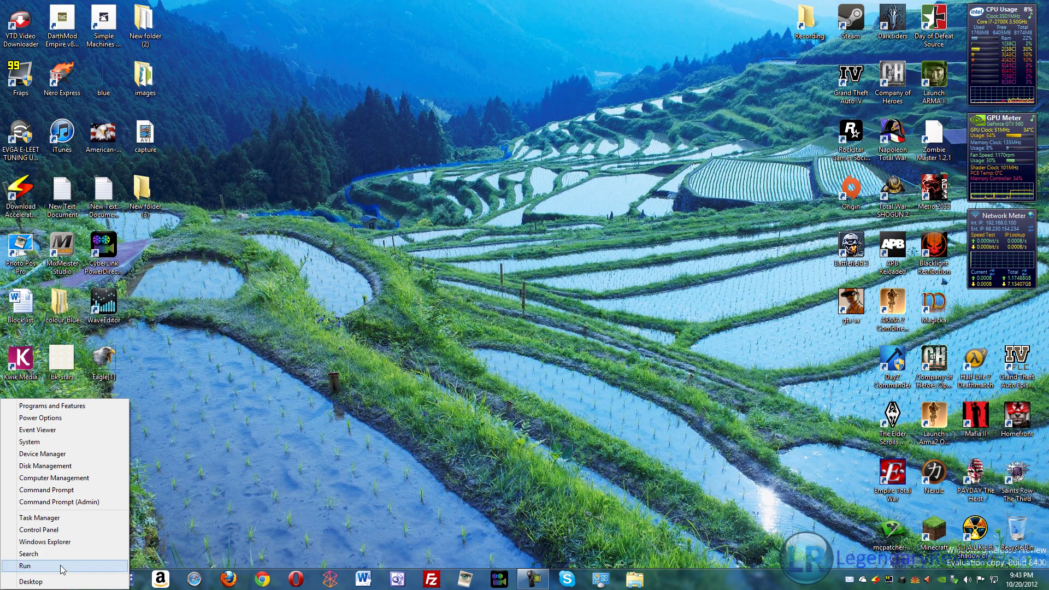
click(207, 476)
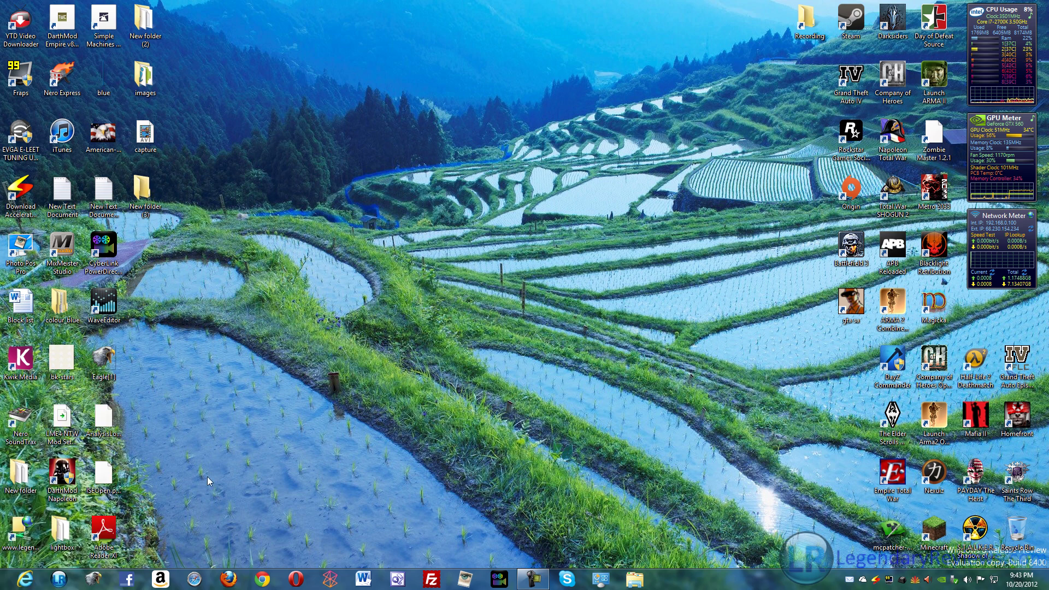
On the Start screen, select the Internet Explorer and Maps tiles to see their options.
click(6, 584)
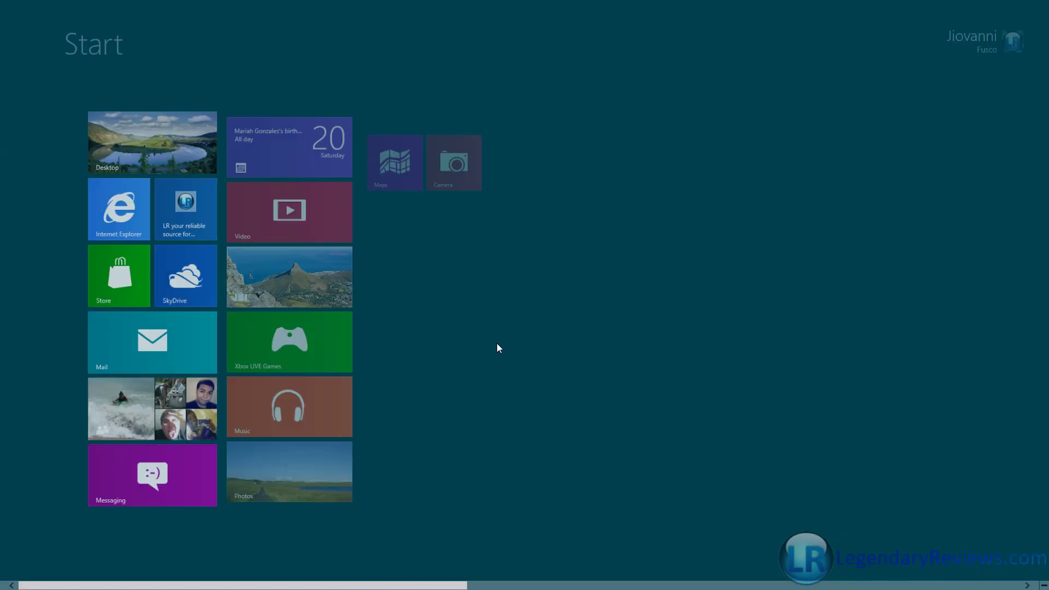
scroll(368, 244, down, 1)
scroll(368, 243, up, 1)
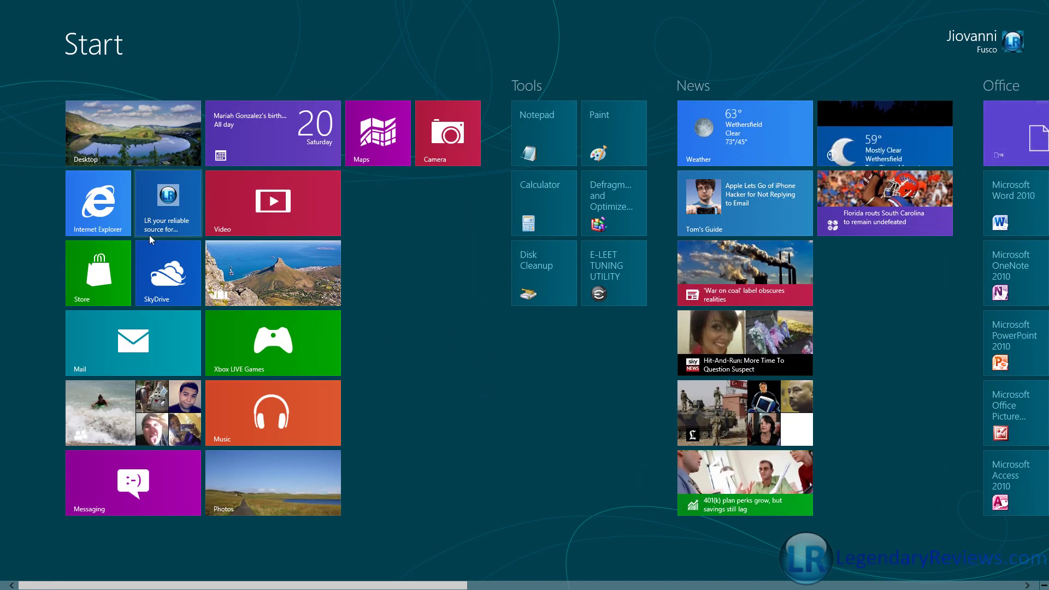
right_click(99, 205)
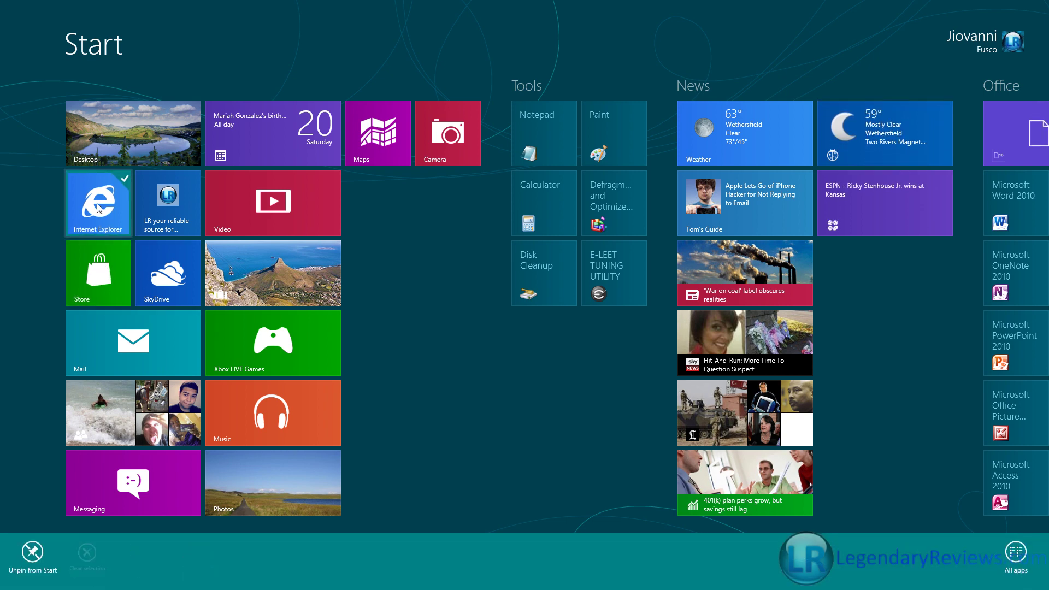
right_click(101, 218)
right_click(381, 136)
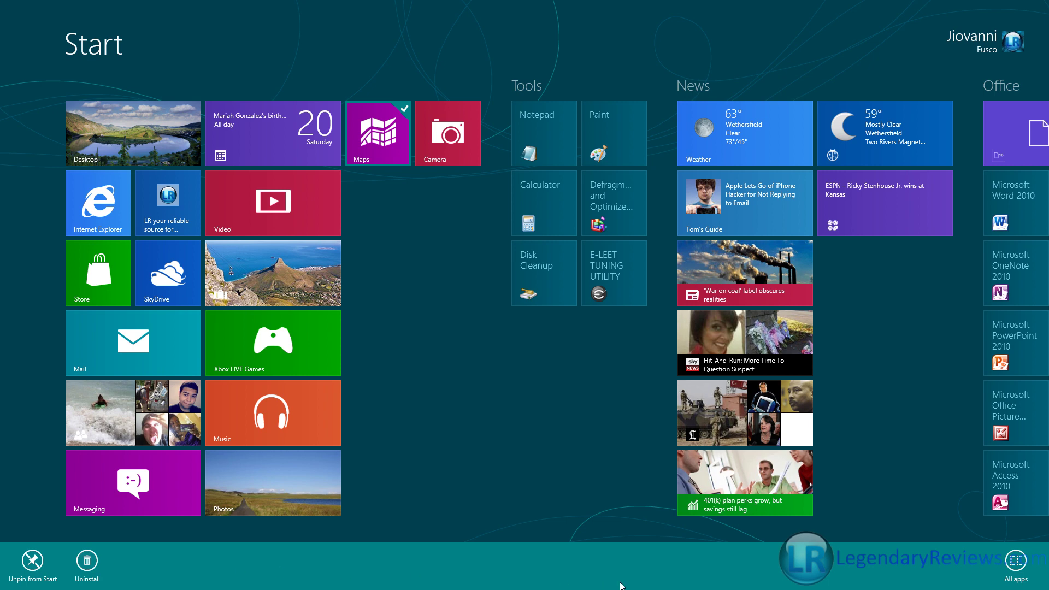
Shrink the Xbox LIVE Games tile to square, then enlarge it back to wide.
right_click(375, 147)
right_click(272, 352)
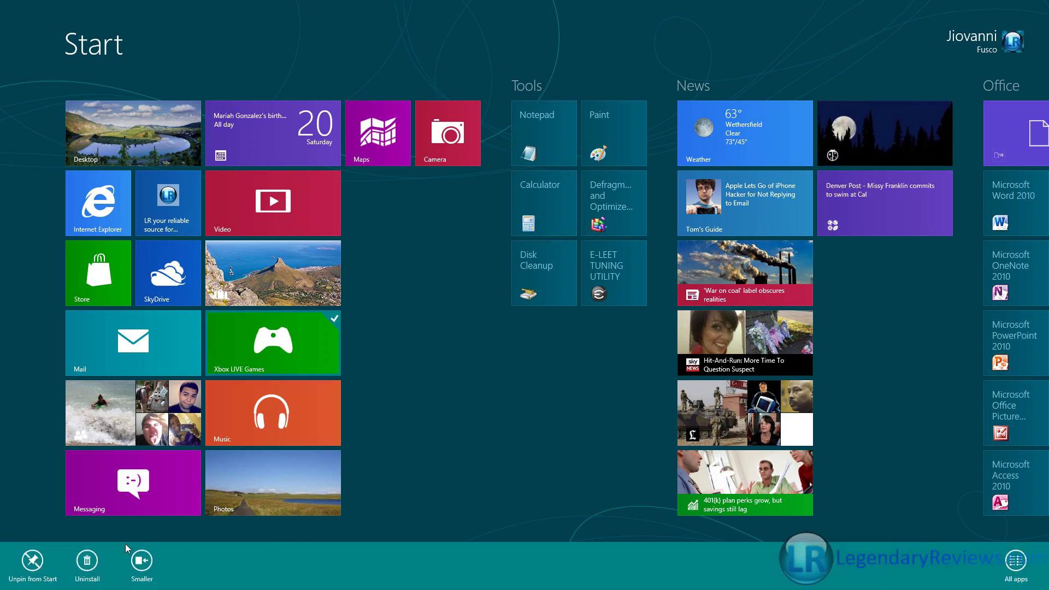
click(141, 563)
right_click(242, 343)
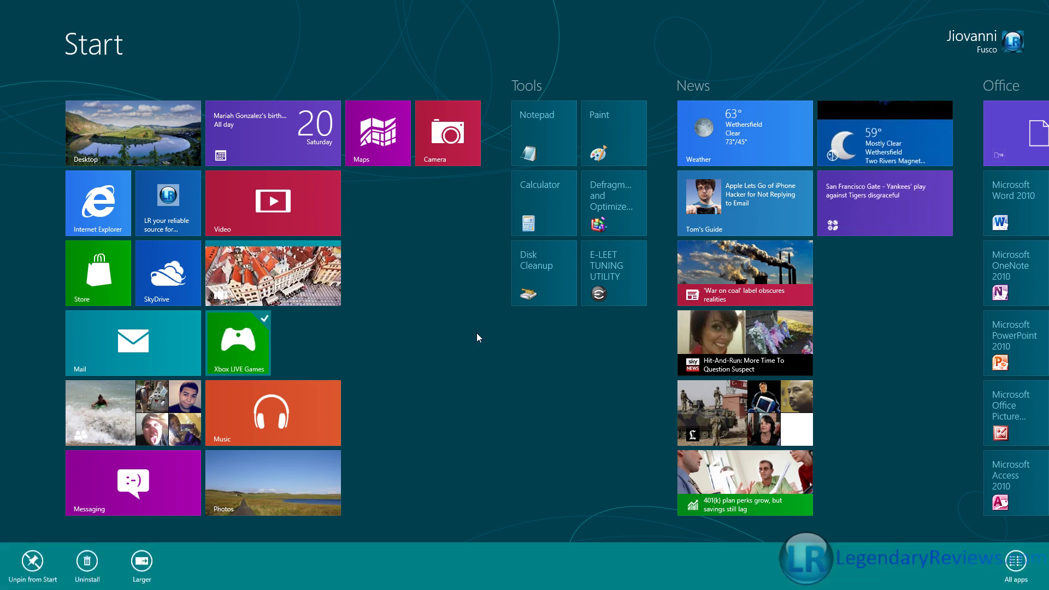
click(142, 563)
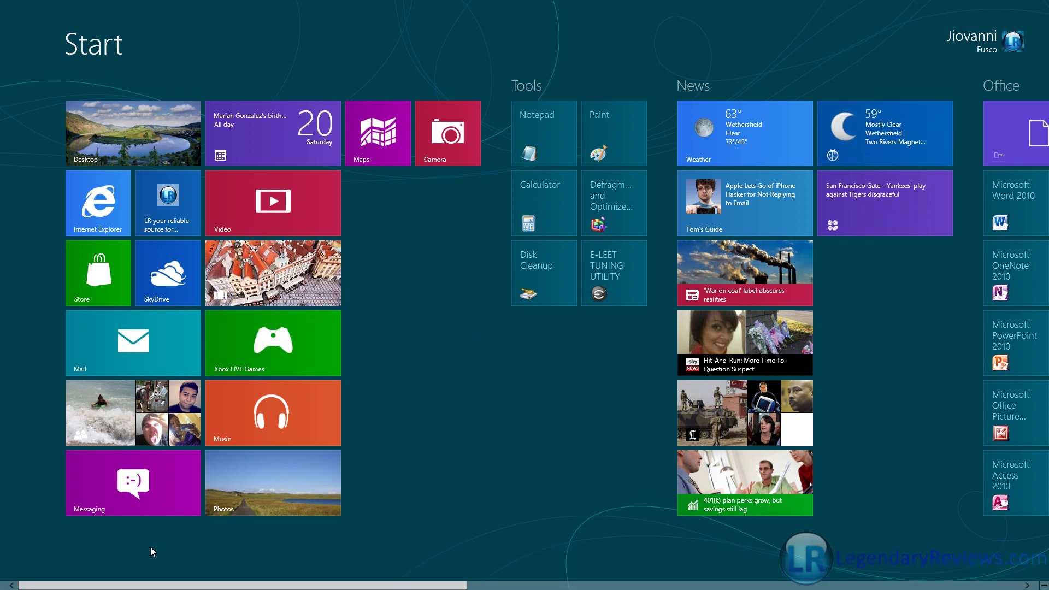
right_click(336, 343)
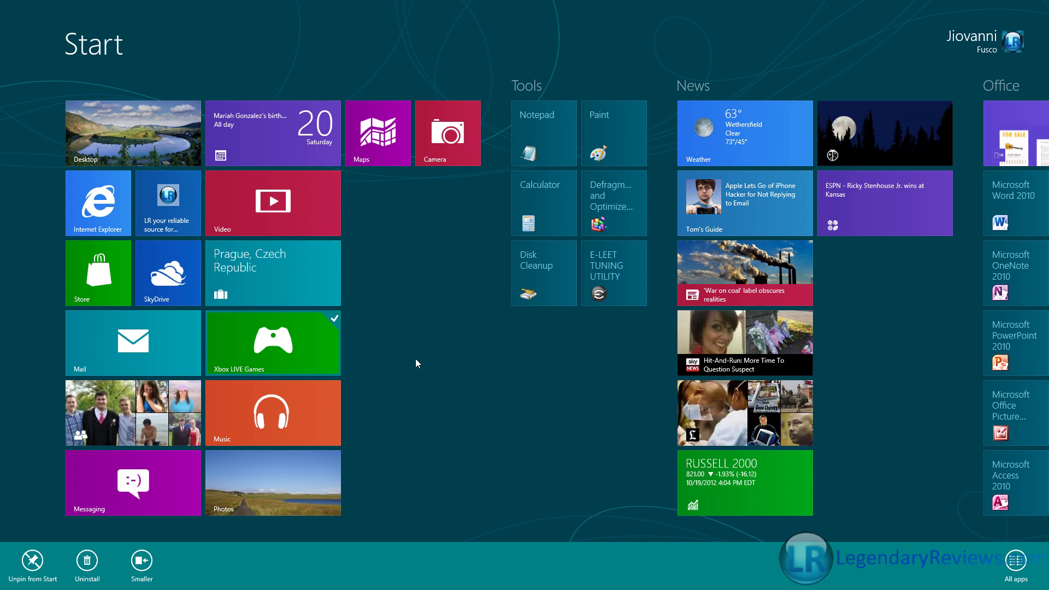
Browse the all-apps list, return to Start, then launch File Explorer from the desktop.
key(super)
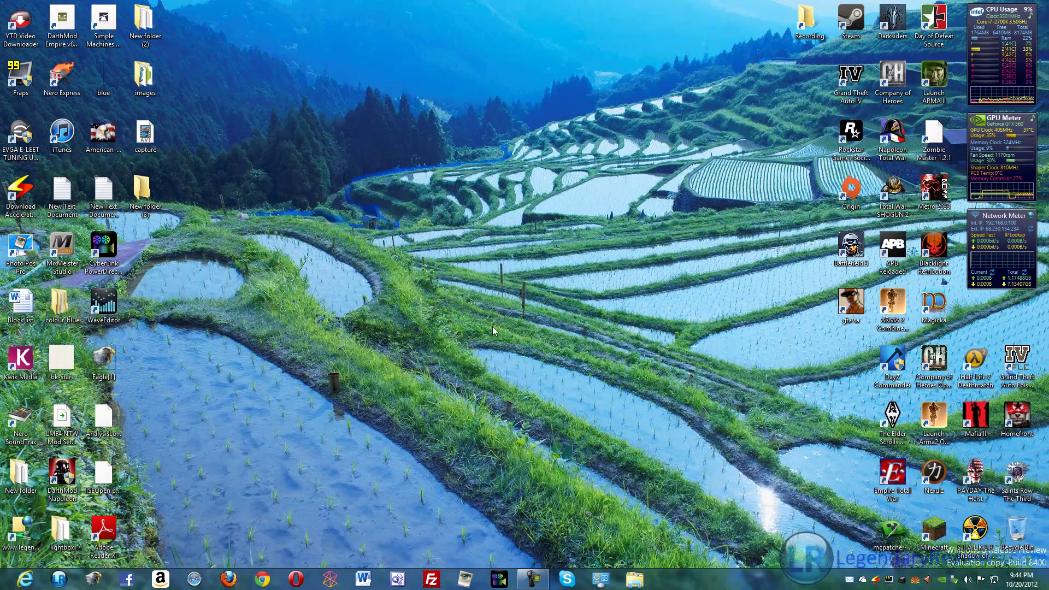
mouse_move(1046, 3)
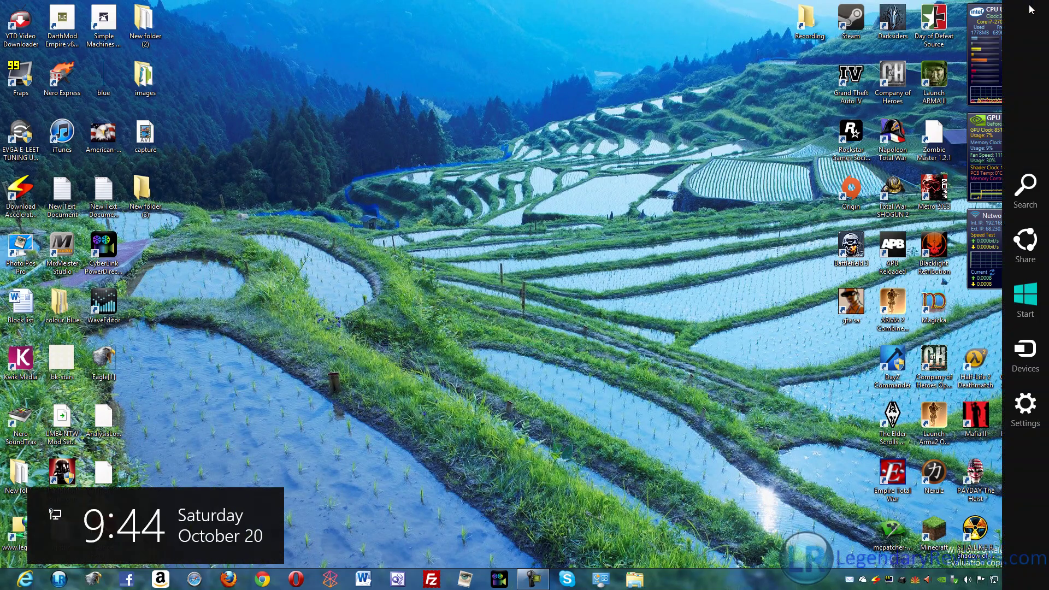
click(1025, 188)
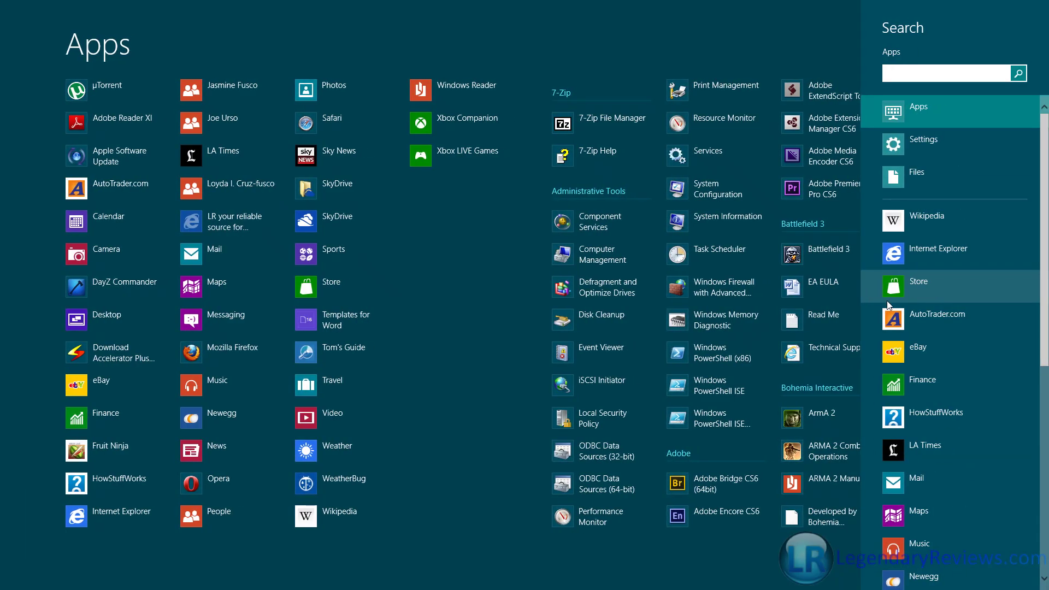
key(super)
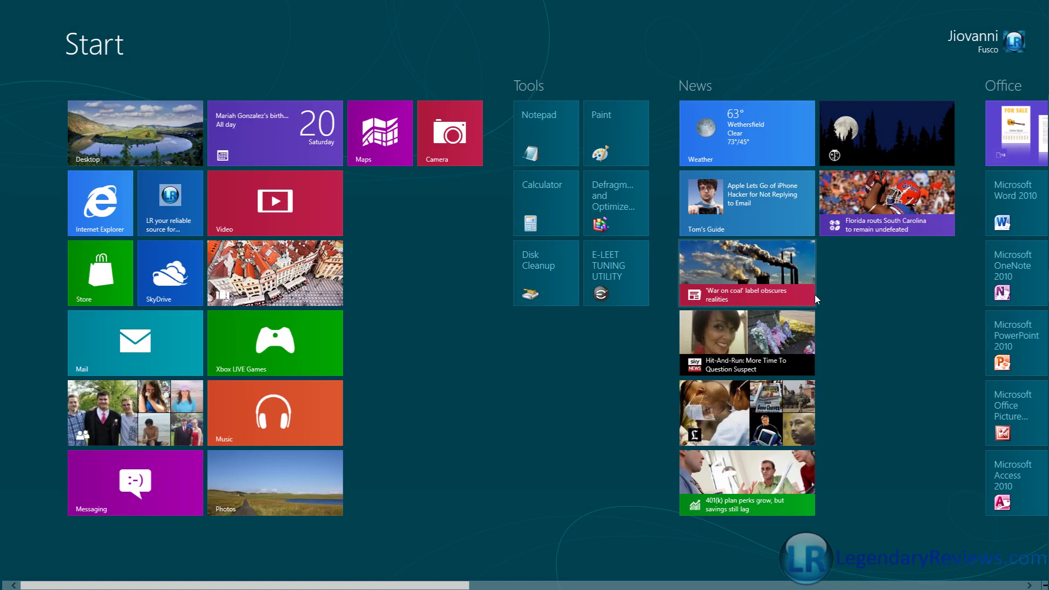
click(166, 140)
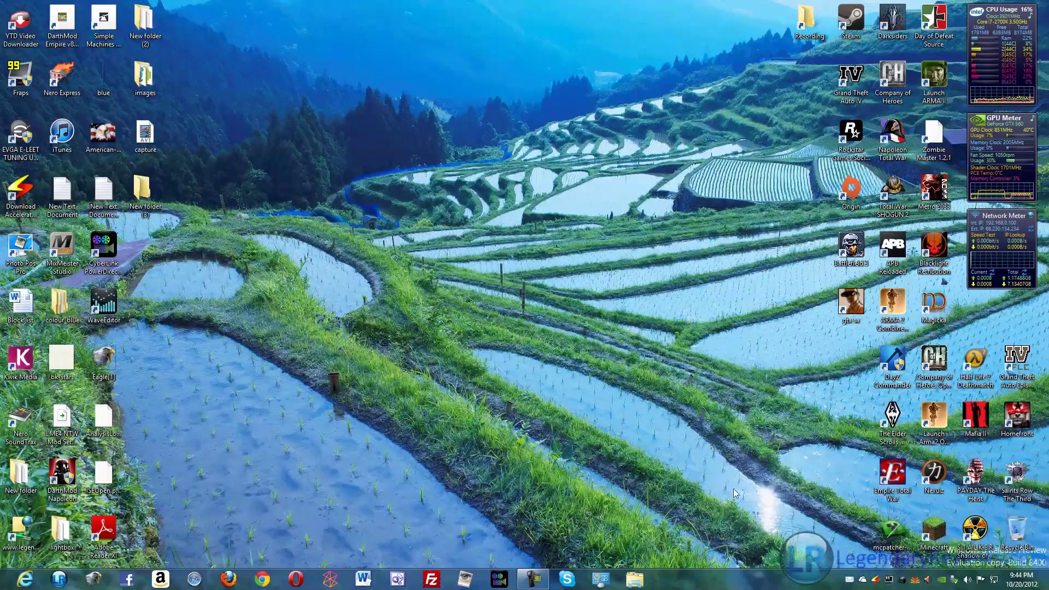
click(633, 581)
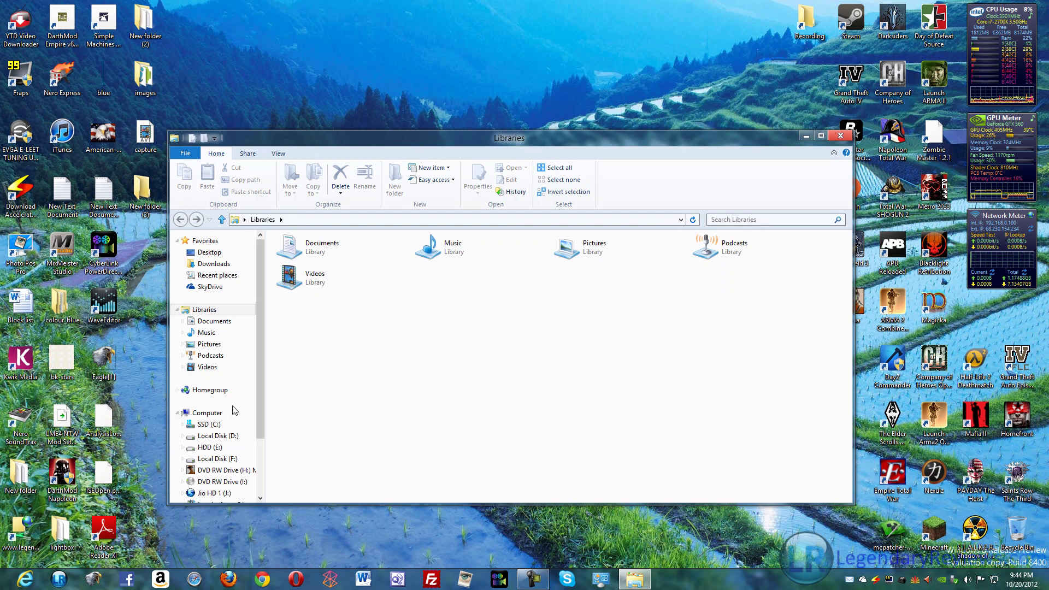
Browse SSD (C:) and Computer, rerun the 'Rock You Like A Hurricane' search, then close the window.
click(209, 424)
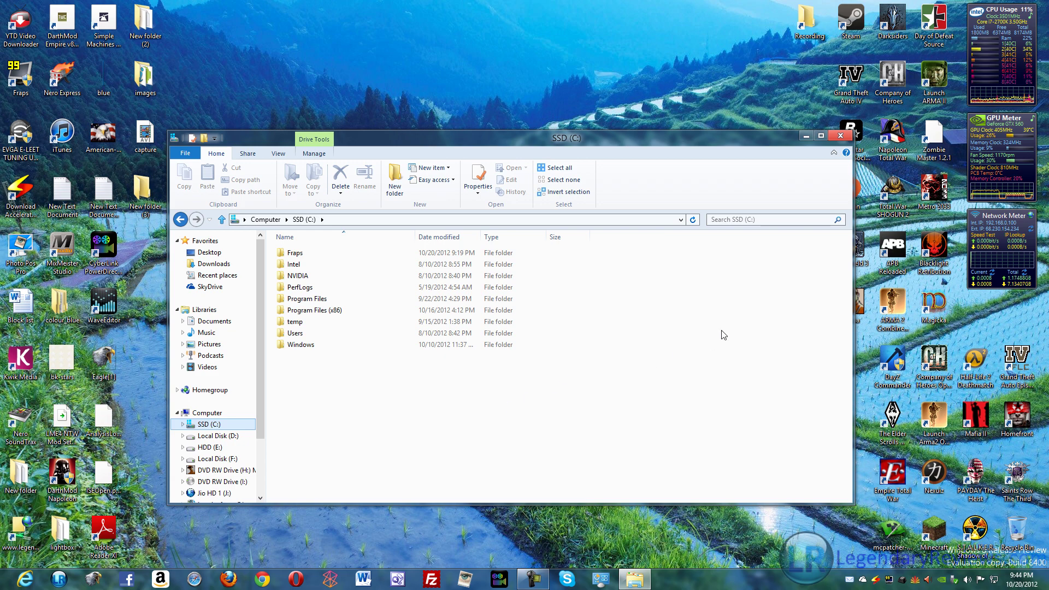
click(210, 413)
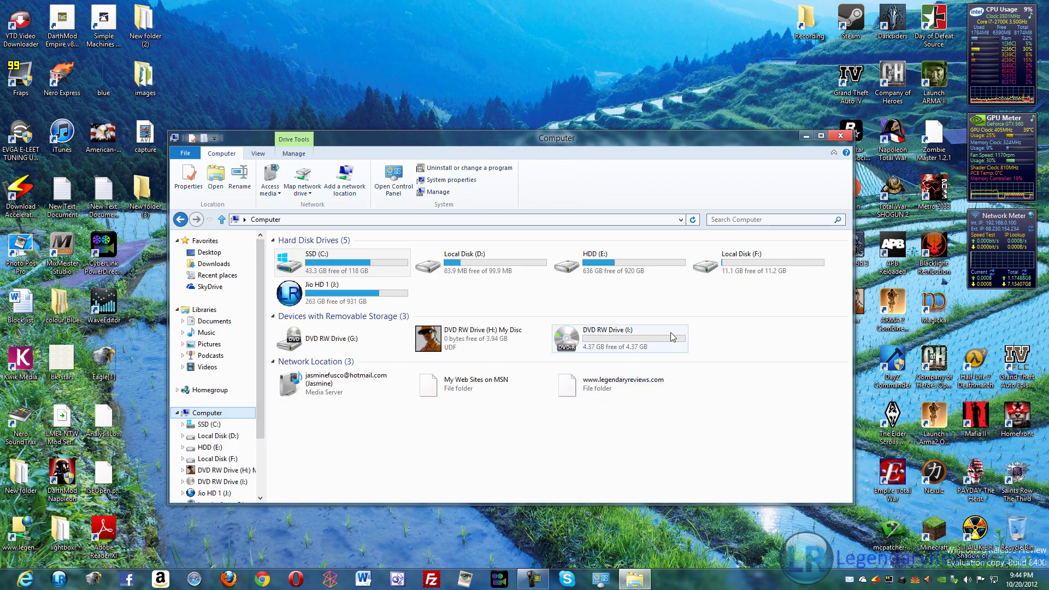
click(757, 219)
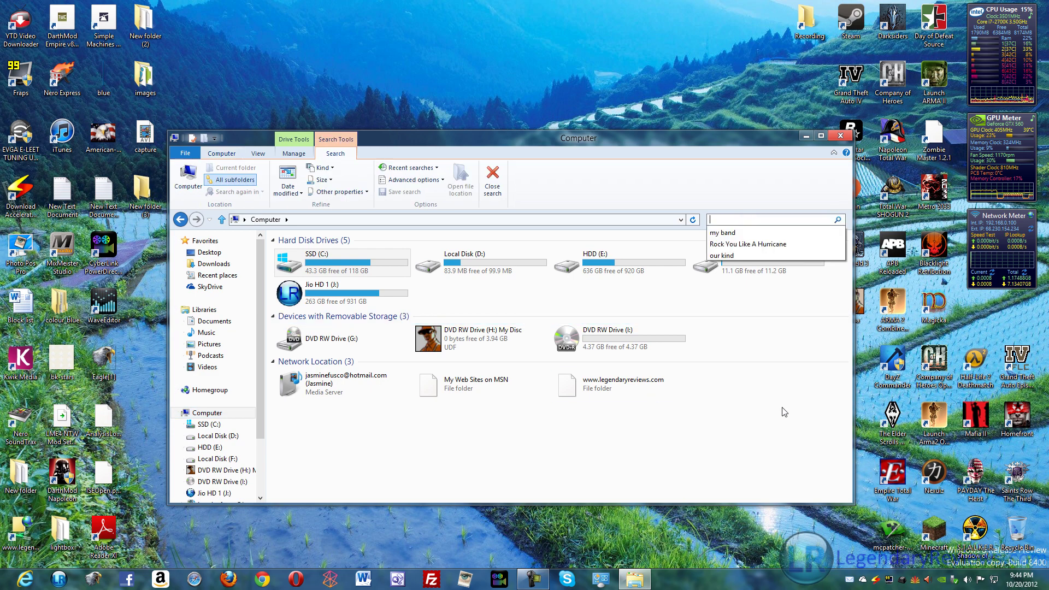
key(Down)
key(Down)
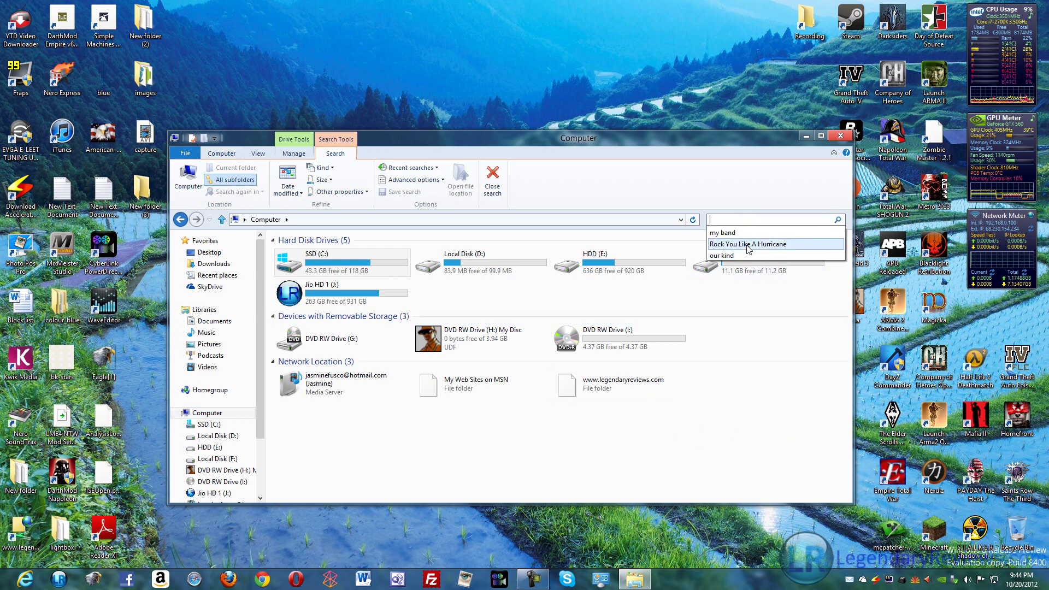
key(Return)
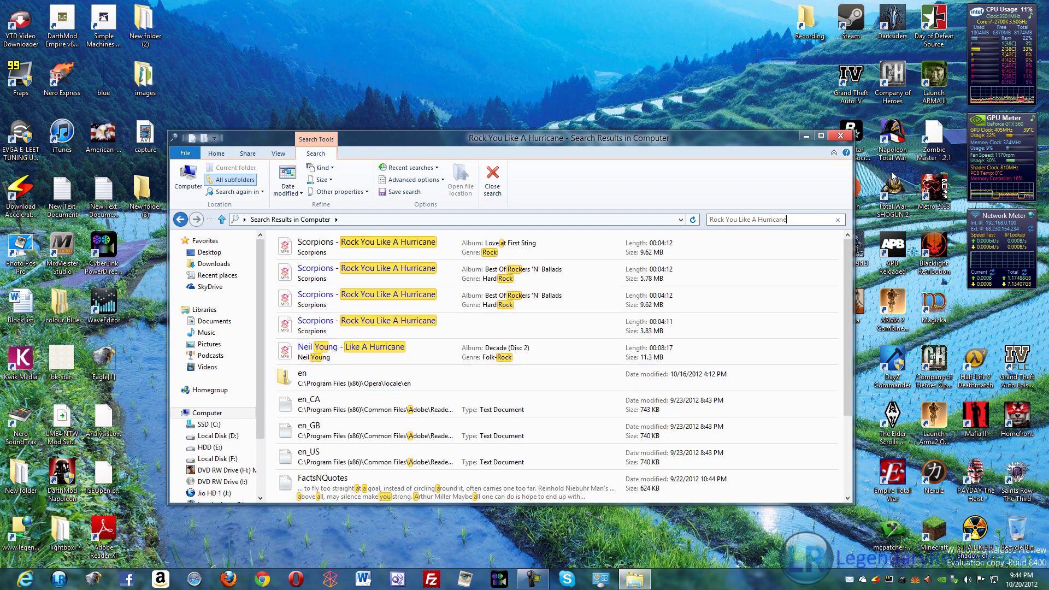
click(841, 136)
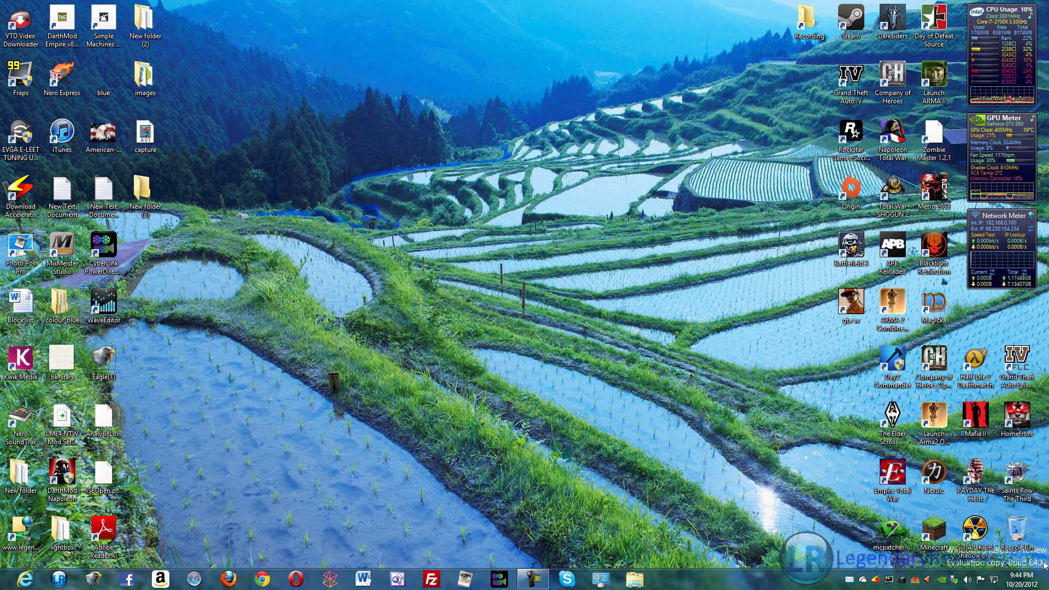
Show the taskbar clock's flyout with the October 2012 calendar and analog clock.
click(1014, 579)
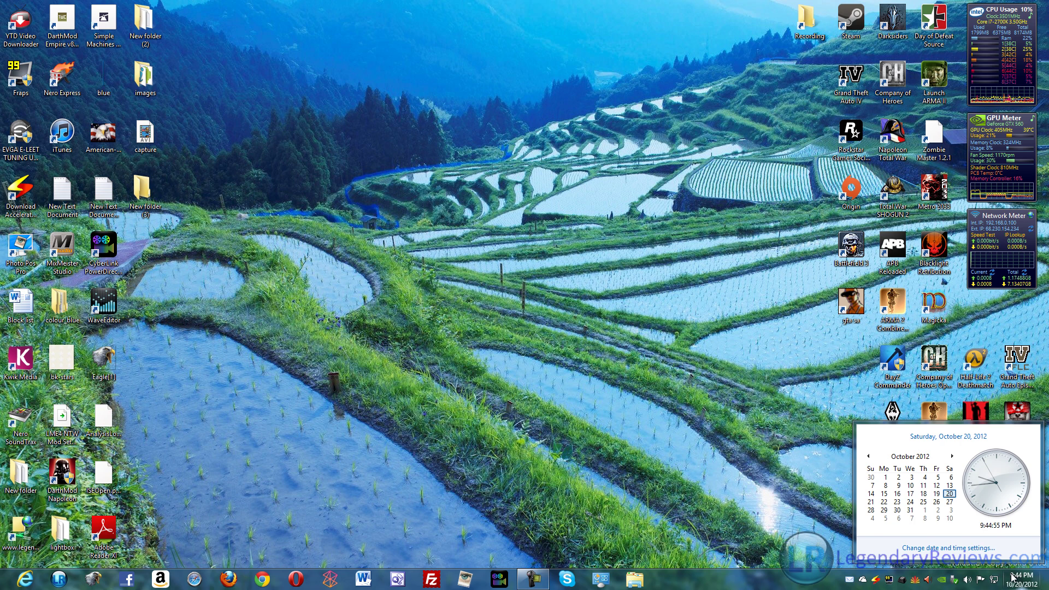
Enable a first additional clock on Eastern Time, review Internet Time sync, then close the dialog.
click(943, 548)
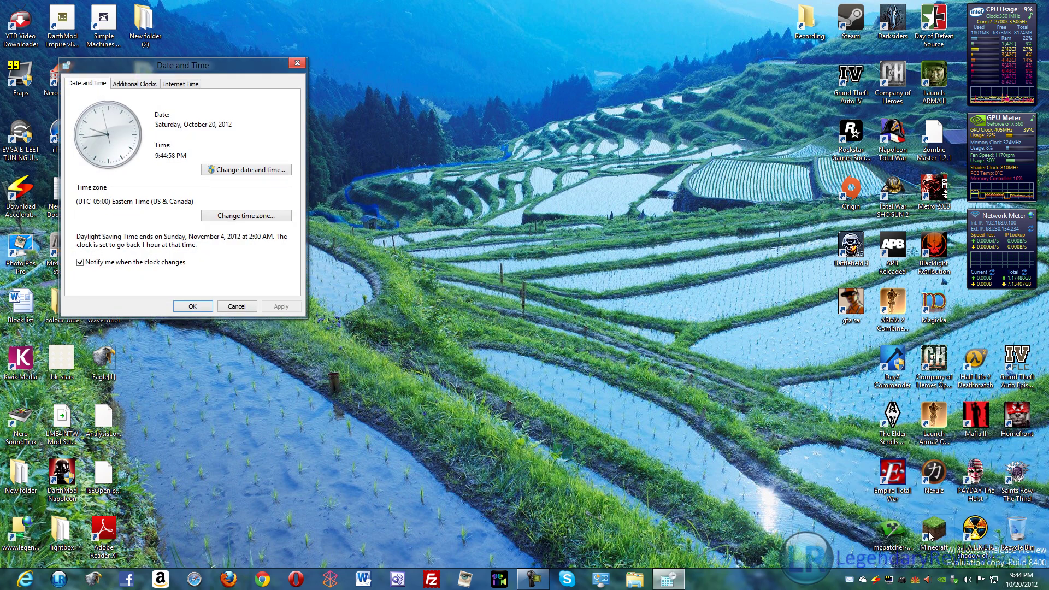
click(151, 85)
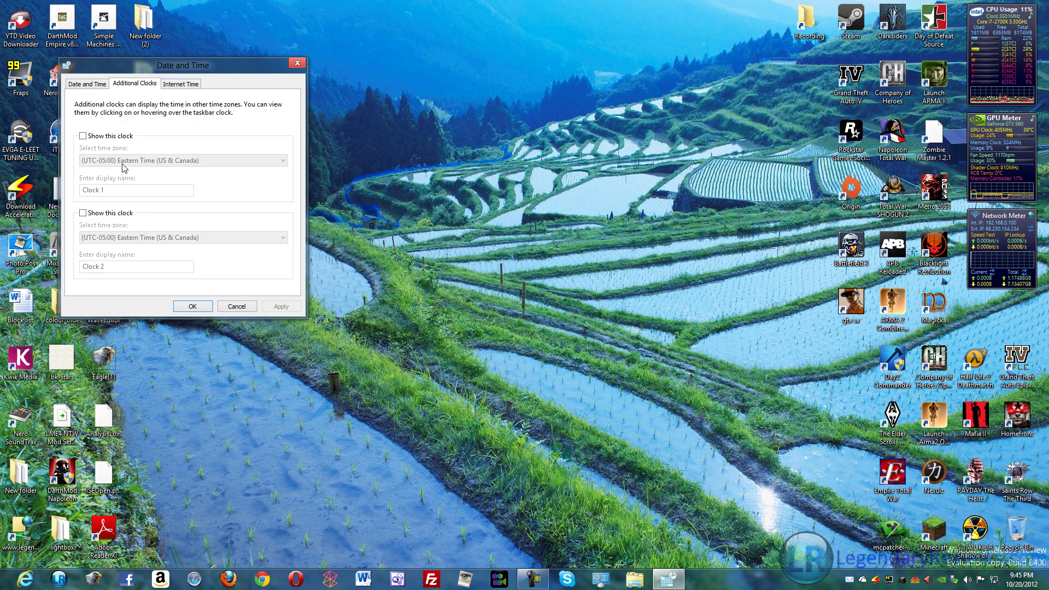
click(82, 137)
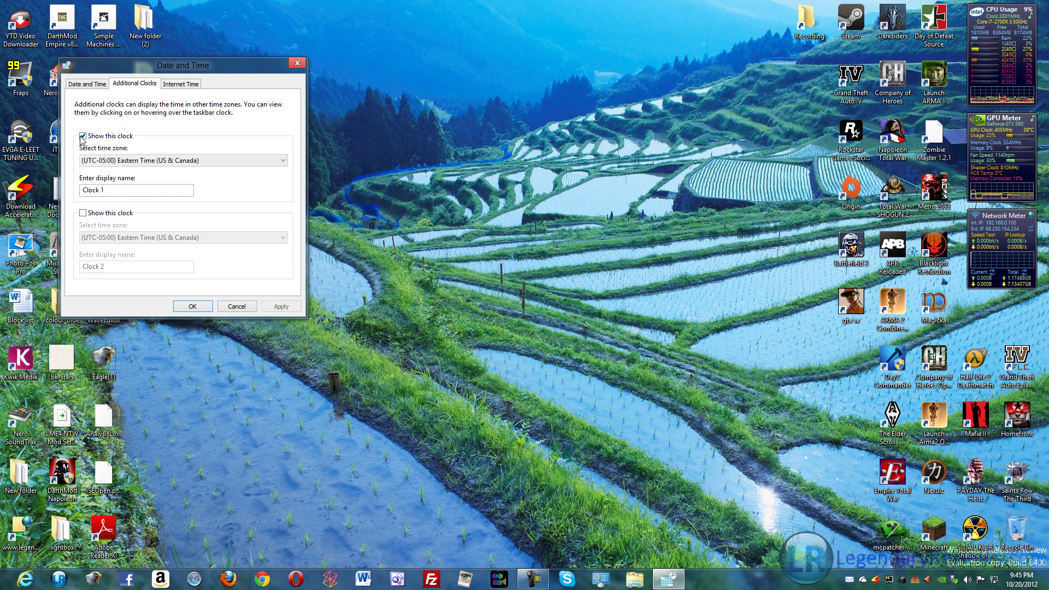
click(168, 160)
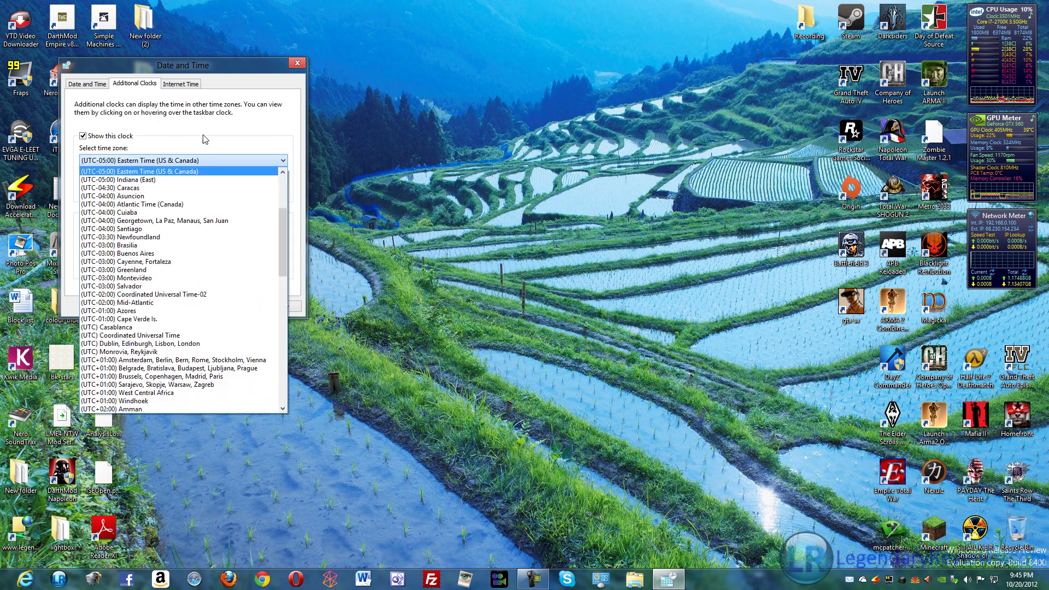
click(226, 127)
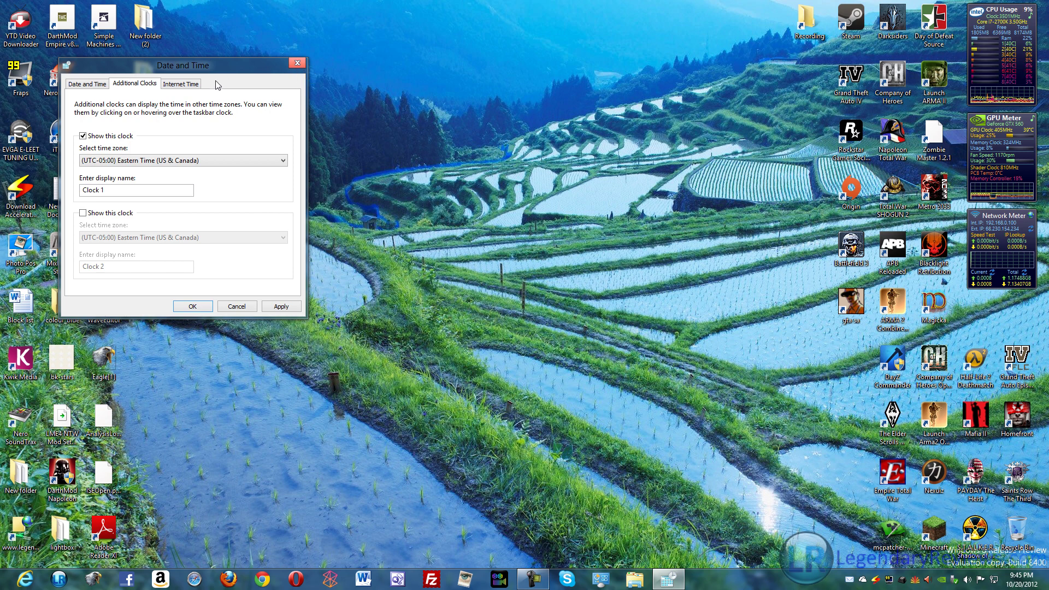
click(192, 86)
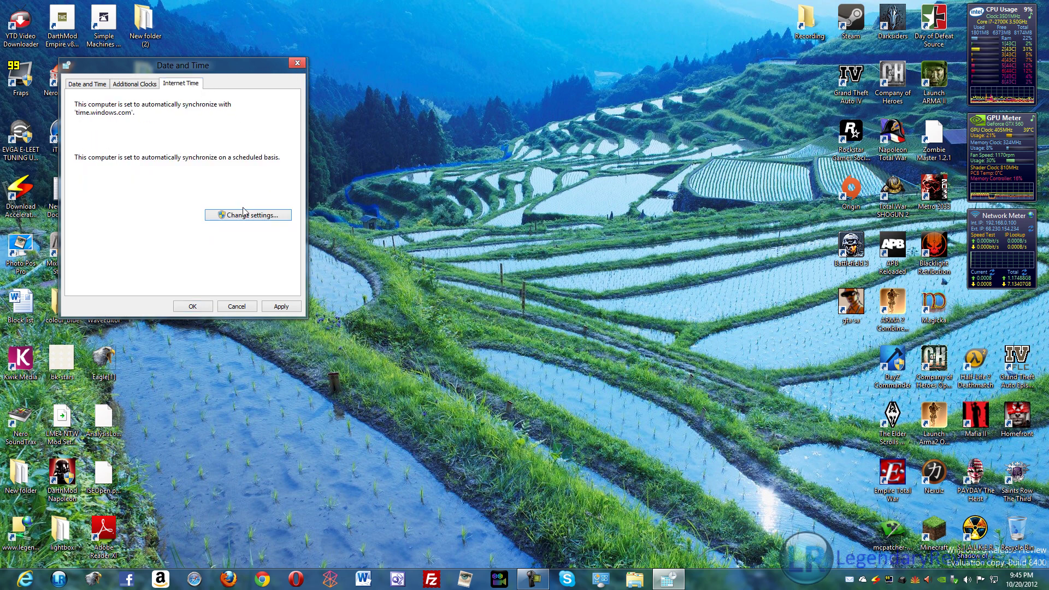
click(297, 64)
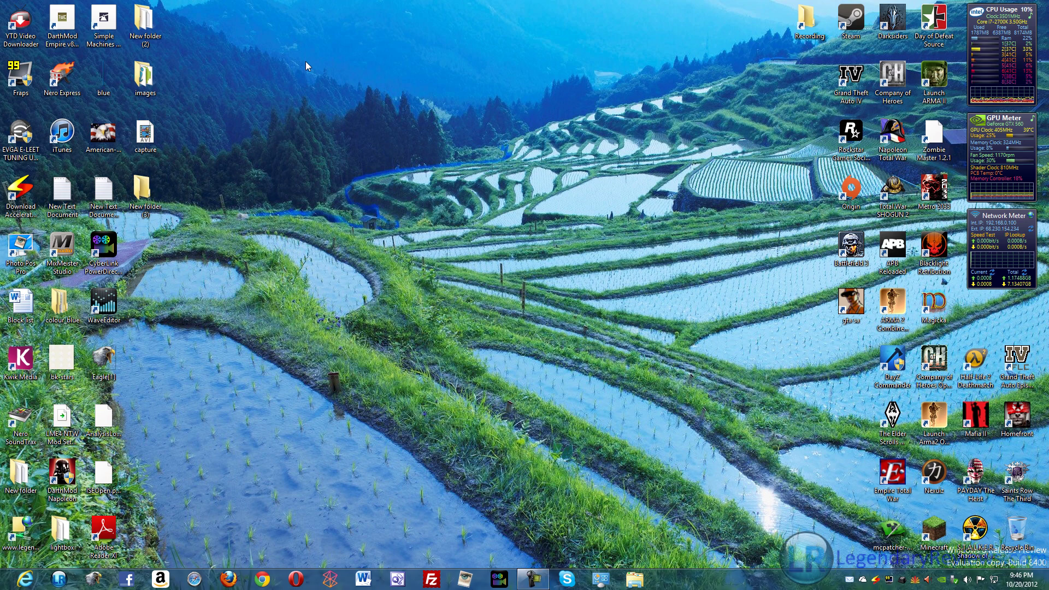
Bring up the Start screen with its Tools, News and Office tile groups.
key(super)
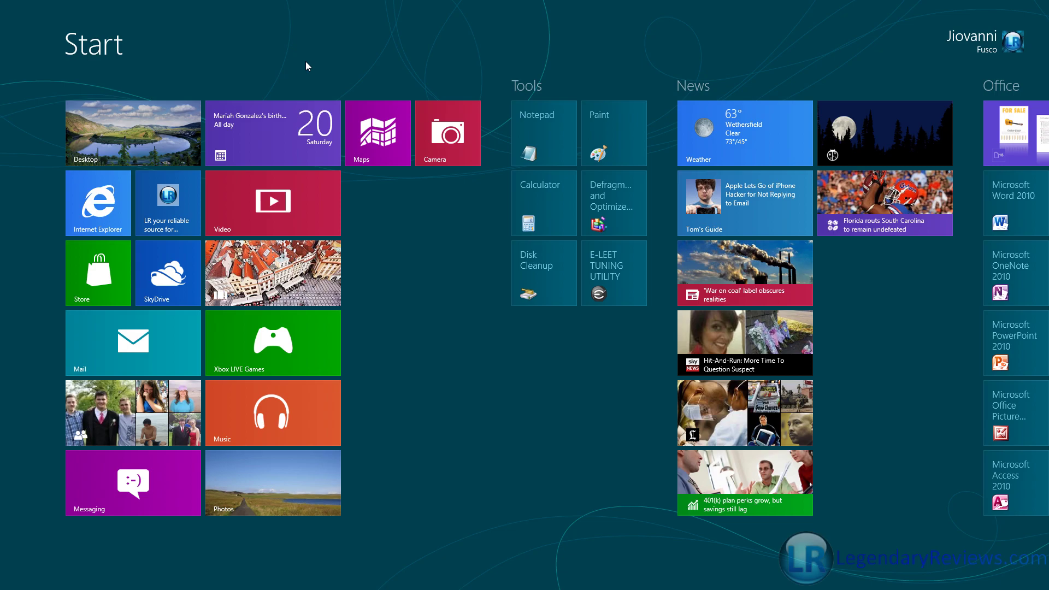
key(super)
key(super)
key(super)
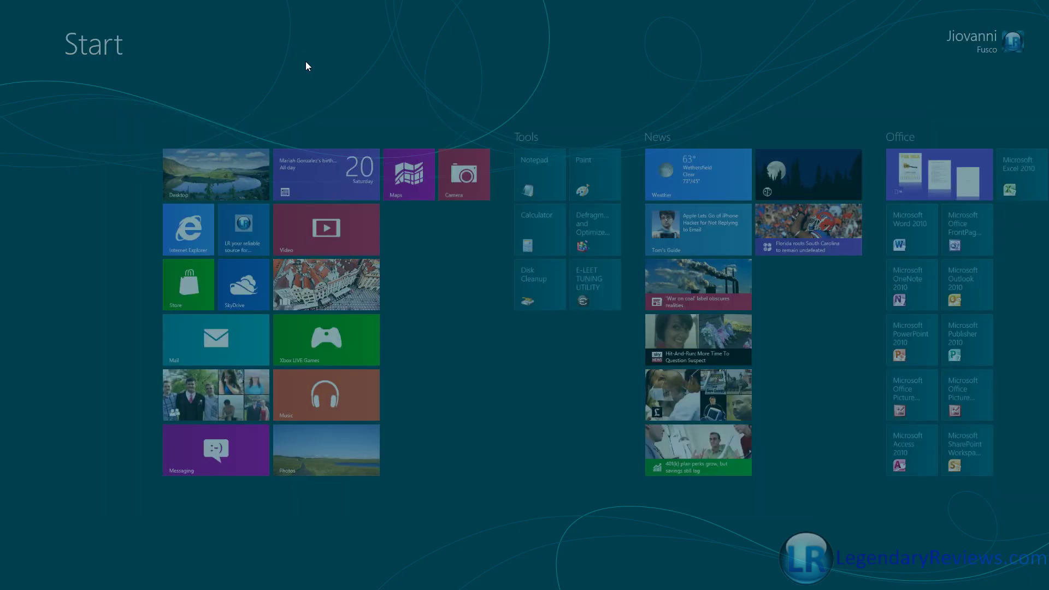
key(super)
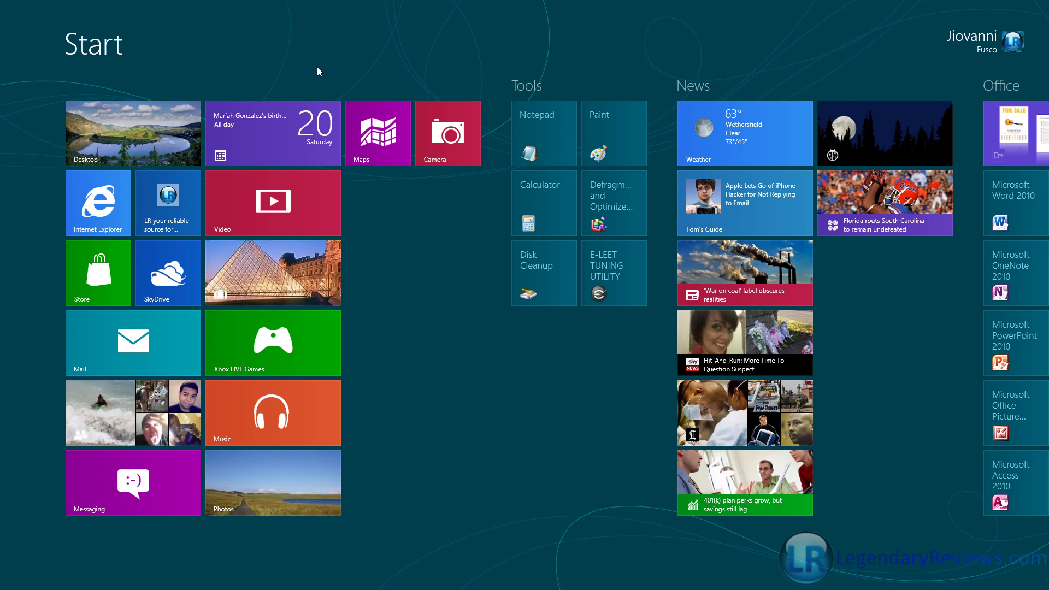
key(ctrl+minus)
click(449, 314)
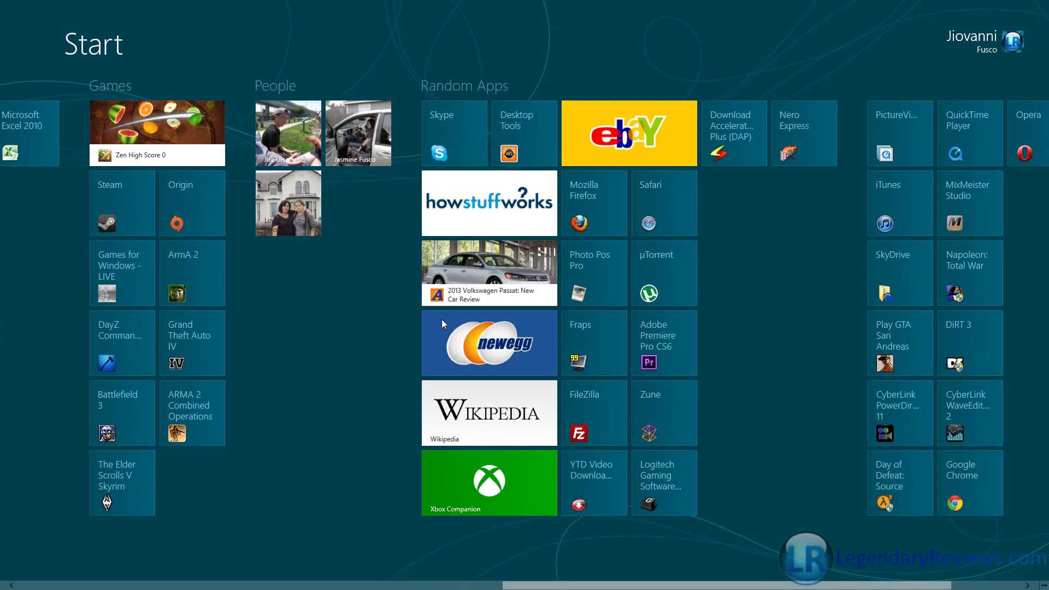
key(ctrl+minus)
click(94, 296)
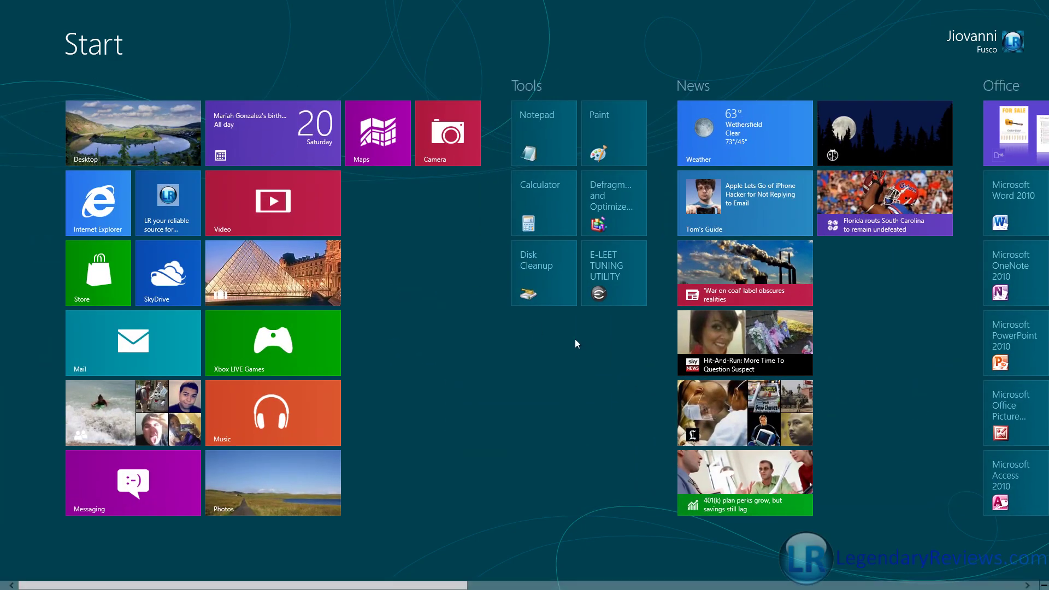
key(ctrl+minus)
click(713, 319)
key(ctrl+minus)
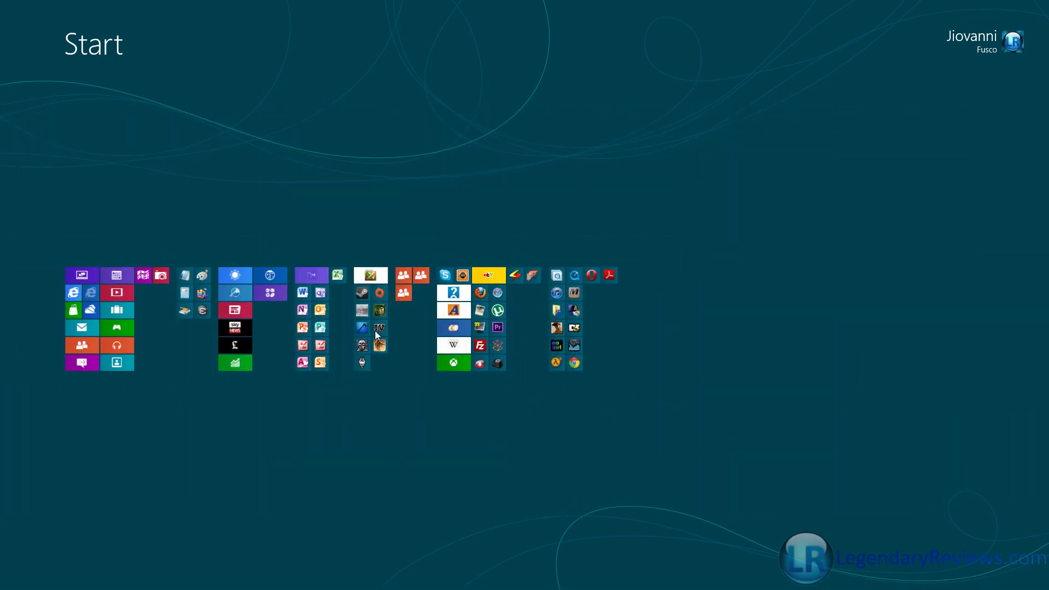
click(182, 334)
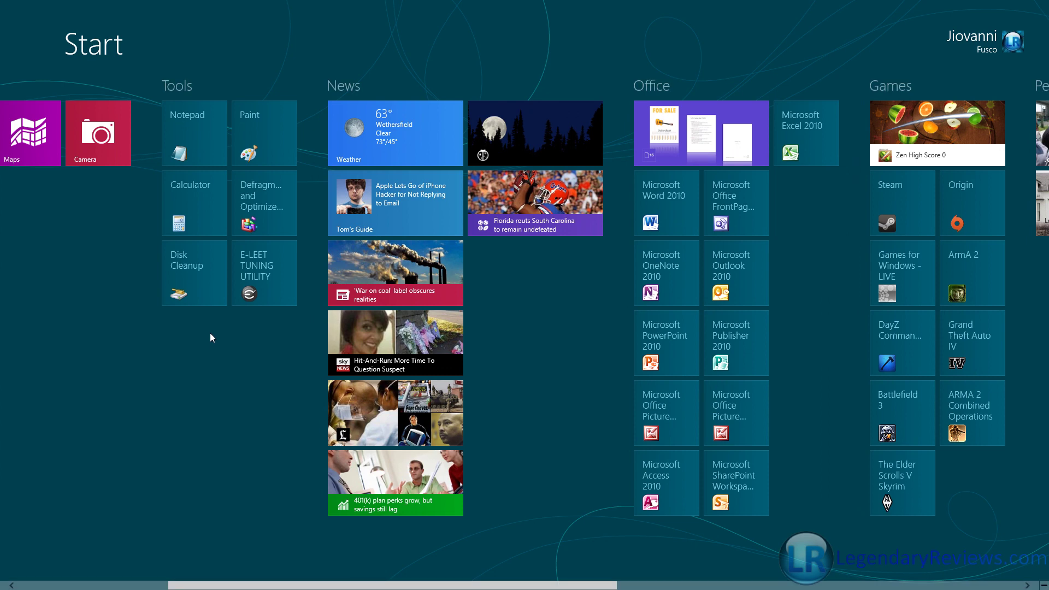
scroll(210, 333, up, 3)
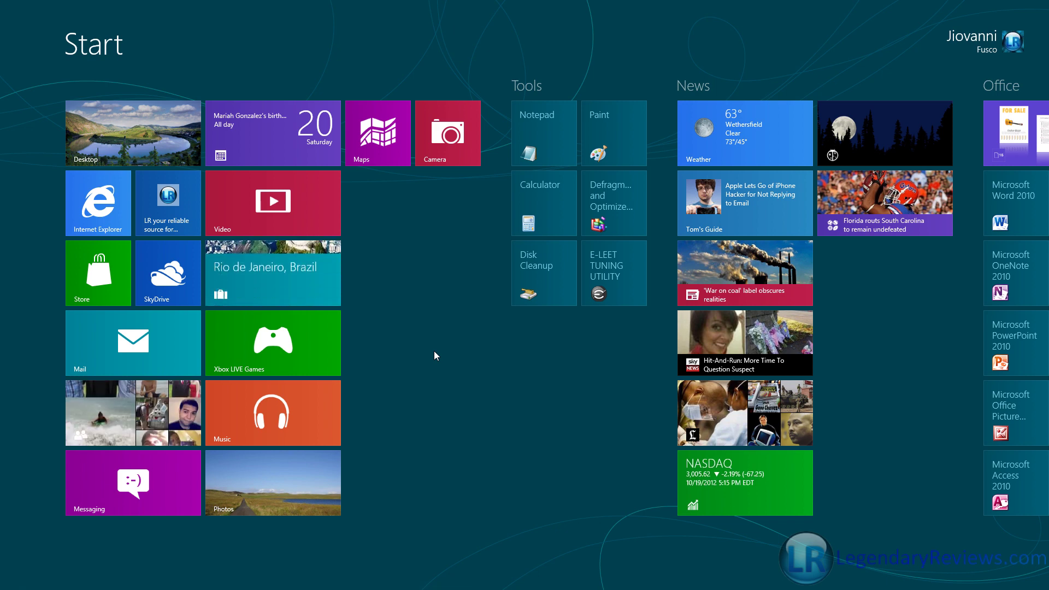
key(super)
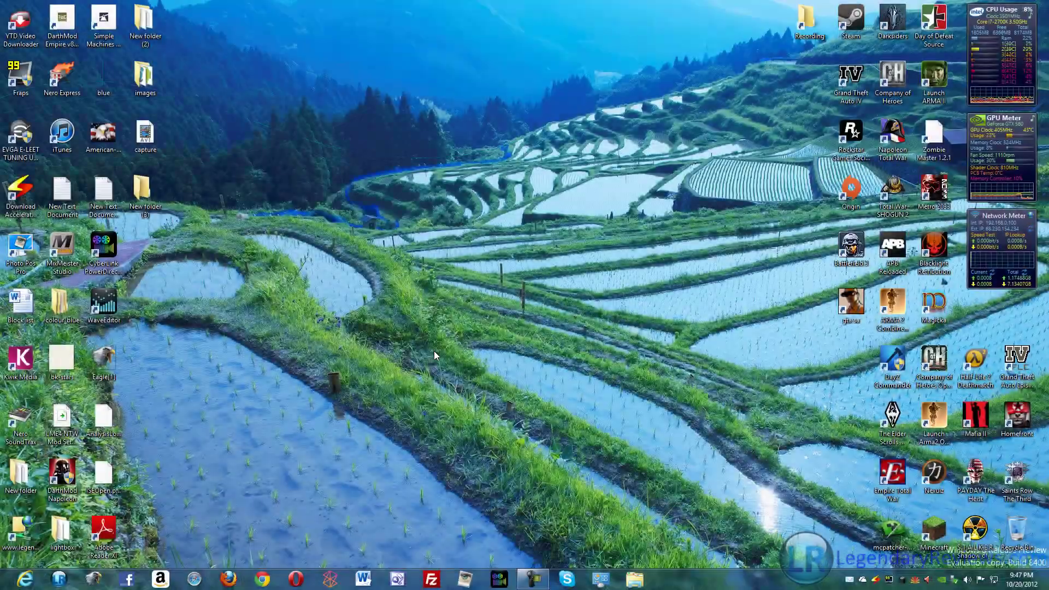
key(super)
key(ctrl+minus)
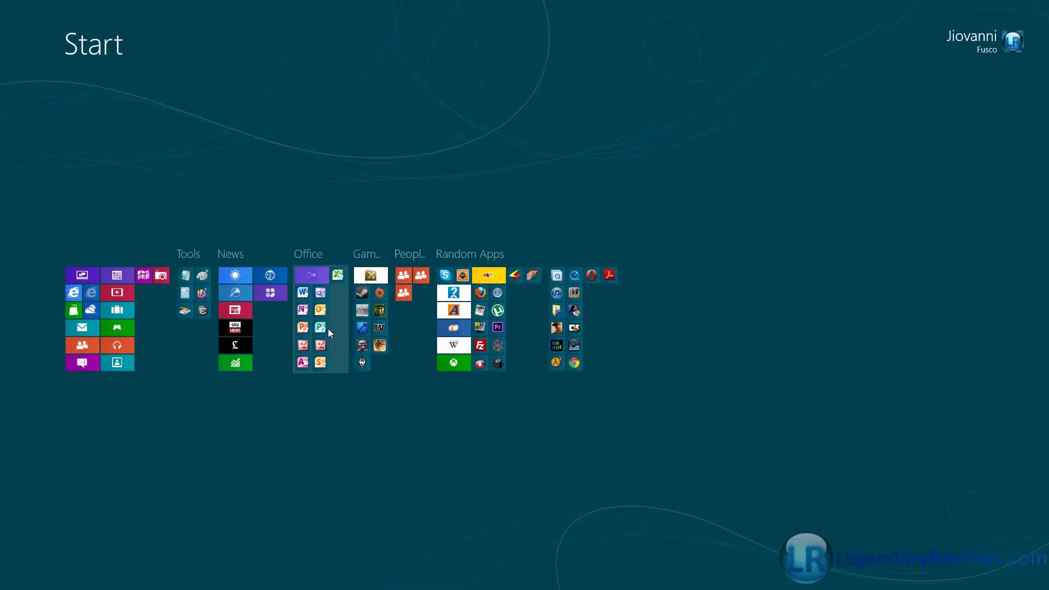
right_click(313, 284)
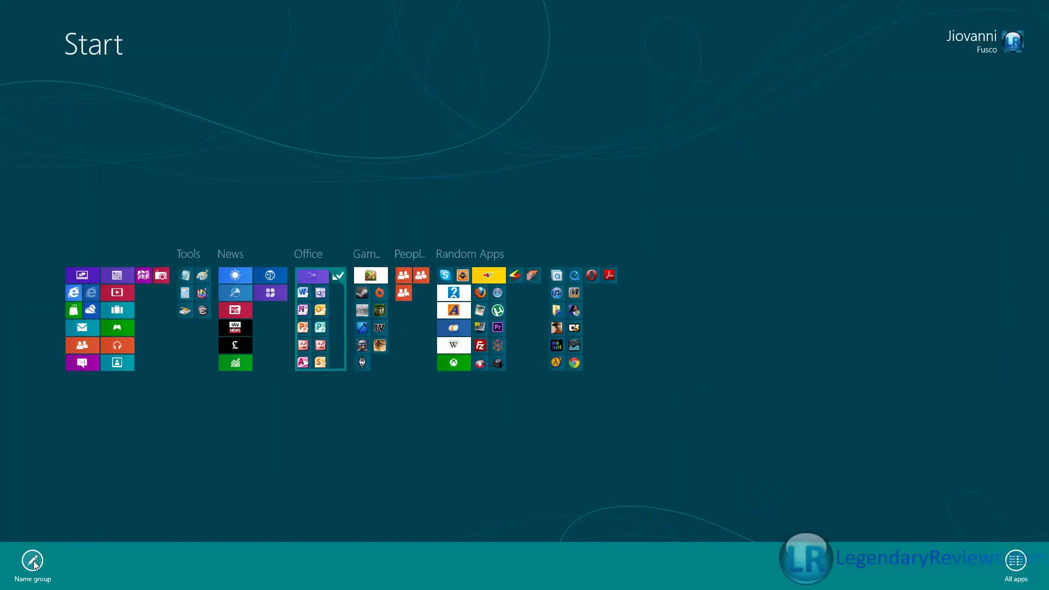
right_click(574, 361)
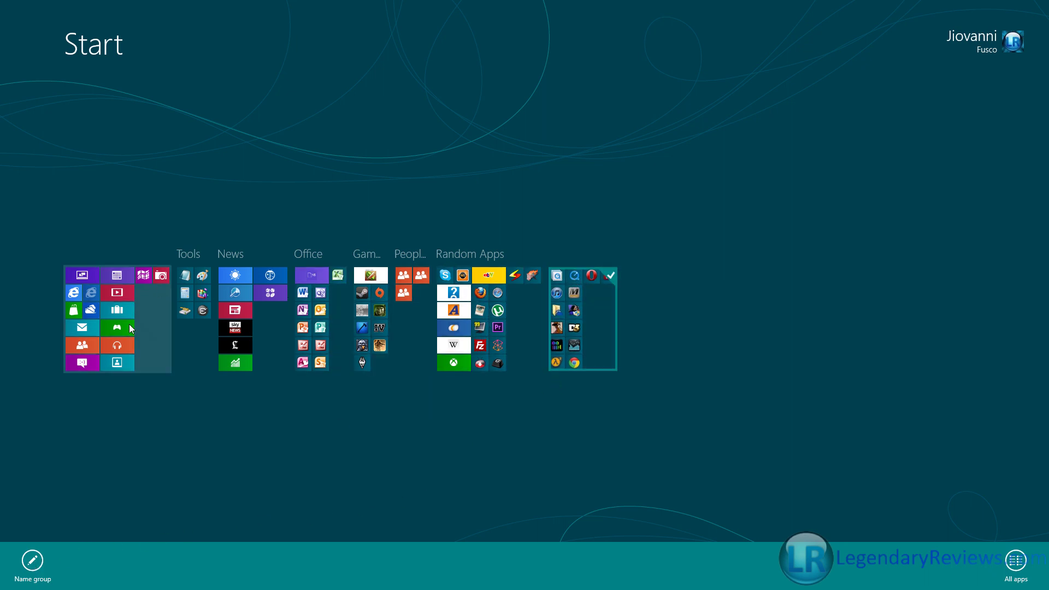
click(132, 359)
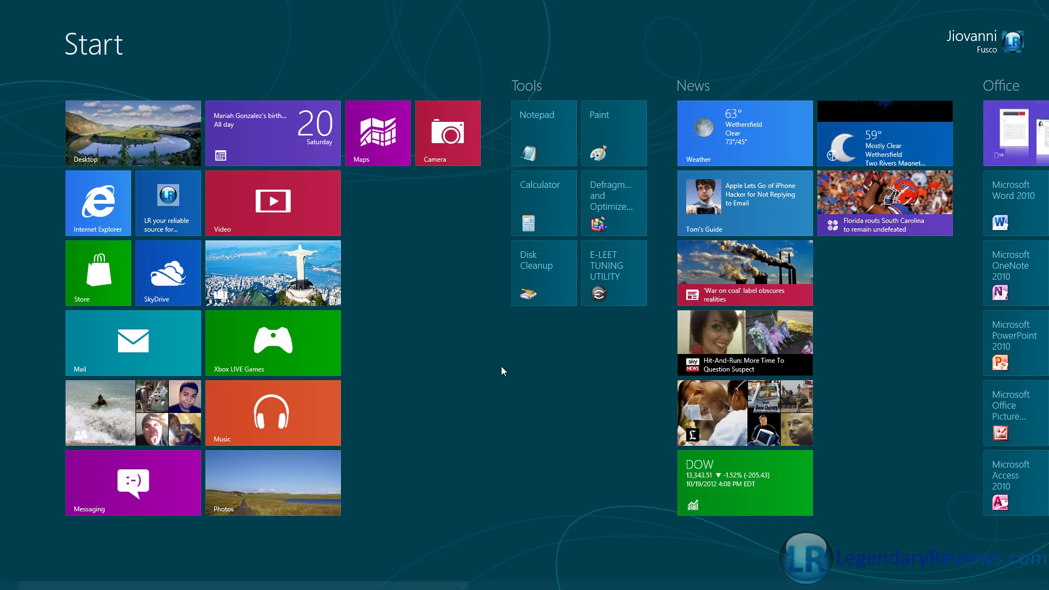
key(super)
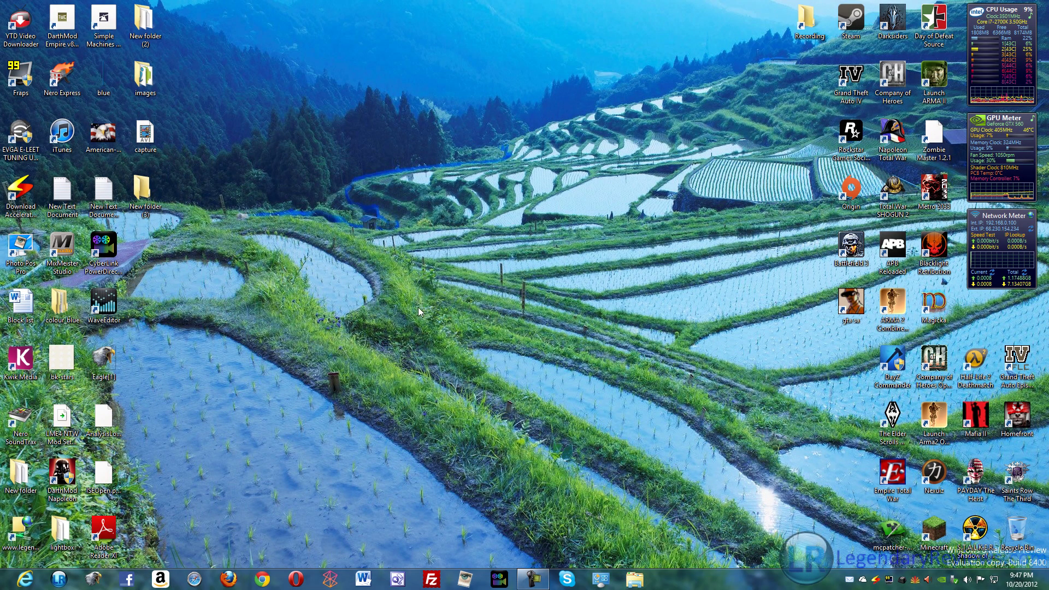
Open New folder (3), select the Windows8-ReleasePreview-32bit-English ISO, and show its Disc Image Tools options.
double_click(143, 191)
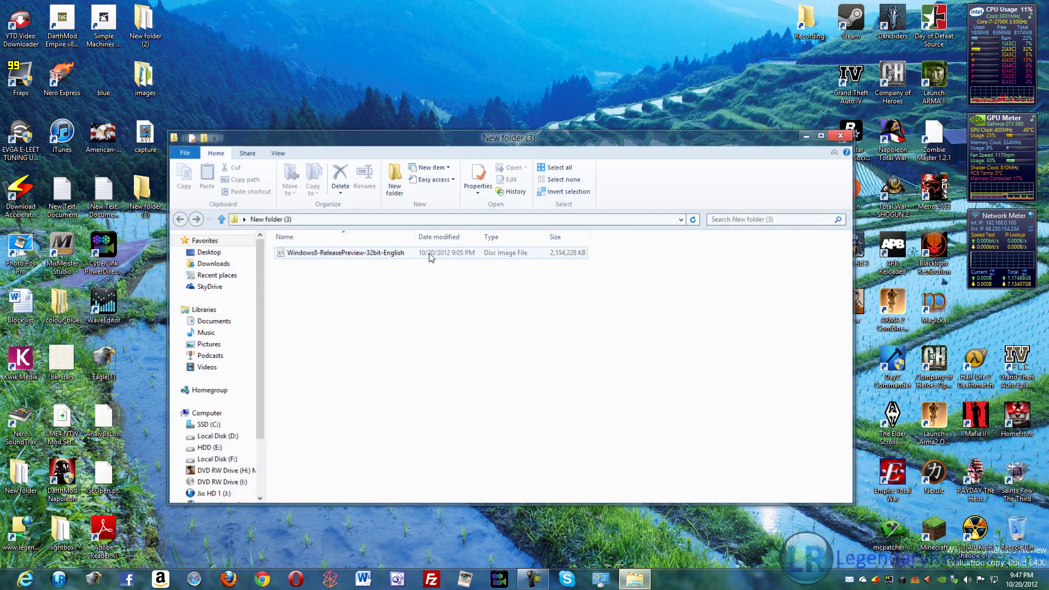
click(349, 252)
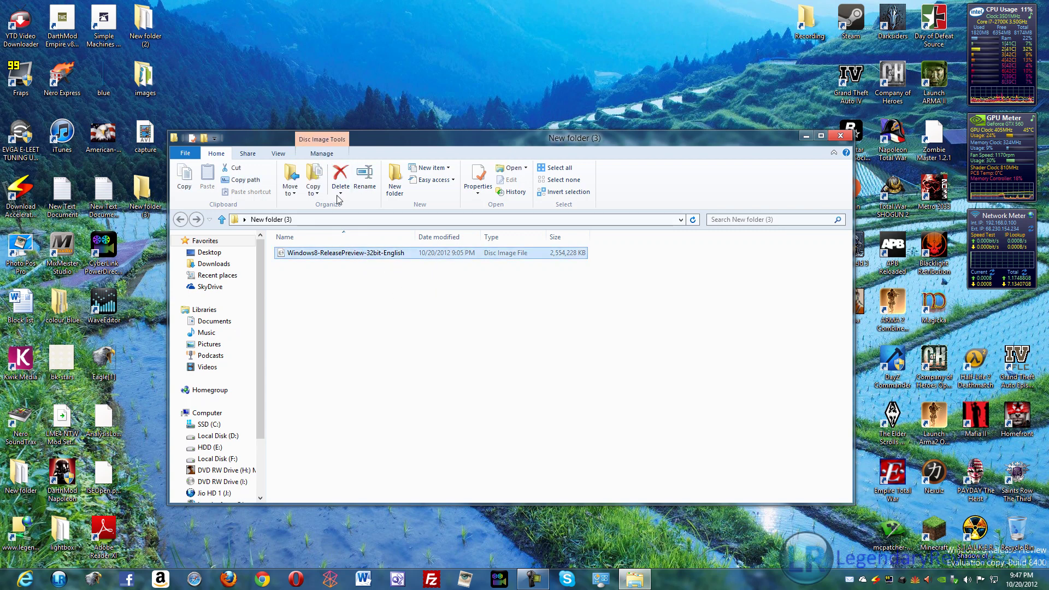
click(322, 153)
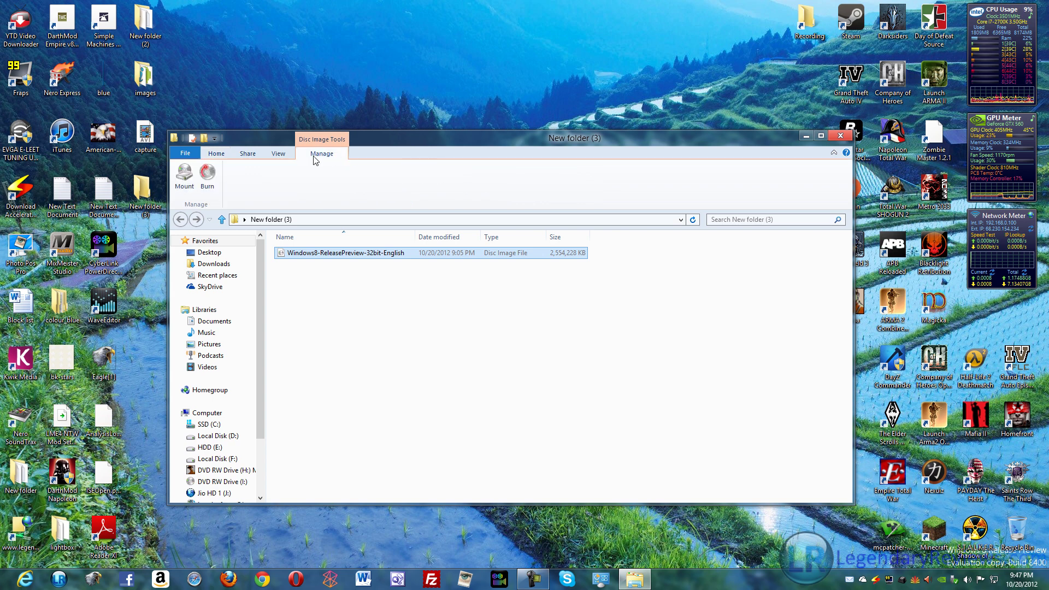